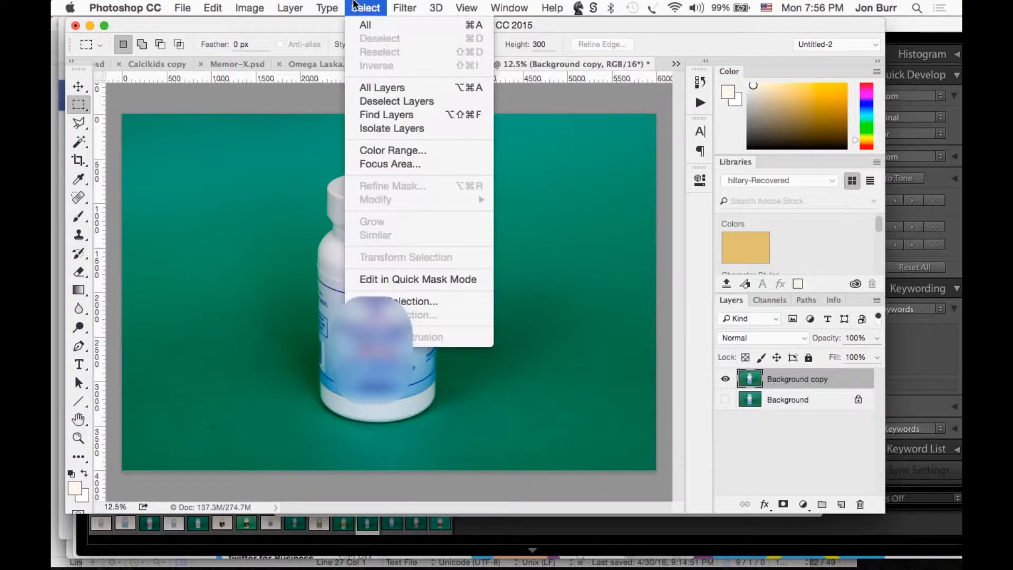
Step: Select the green backdrop around the bottle with Color Range, sampling its darker green with fuzziness 142
left_click(384, 151)
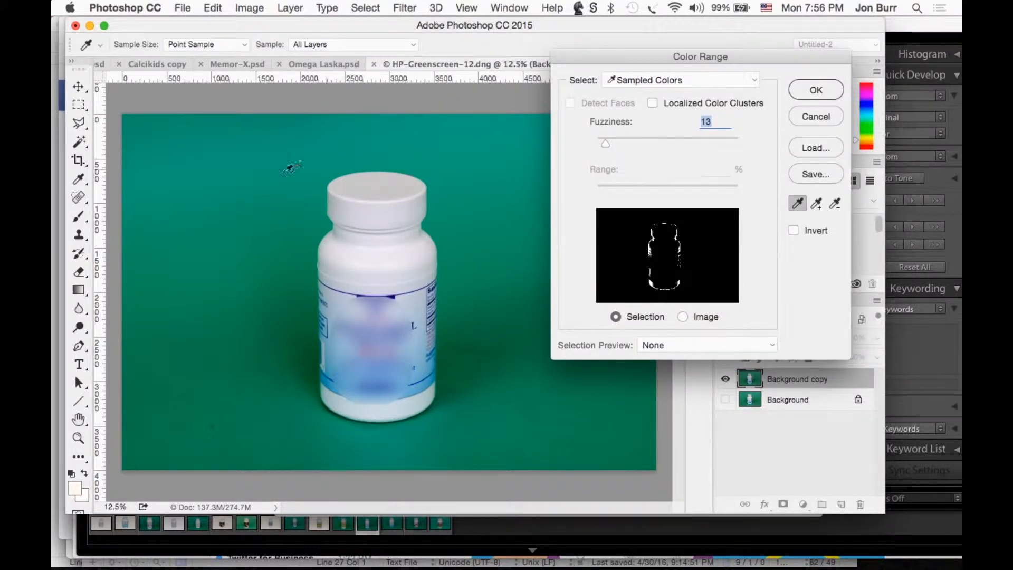
left_click(261, 181)
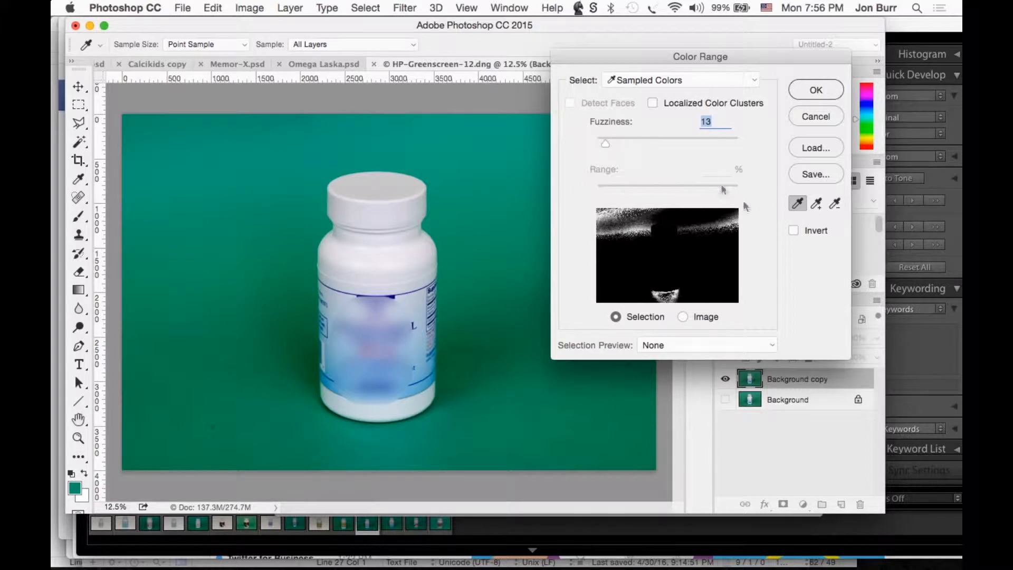
left_click_drag(606, 144, 696, 147)
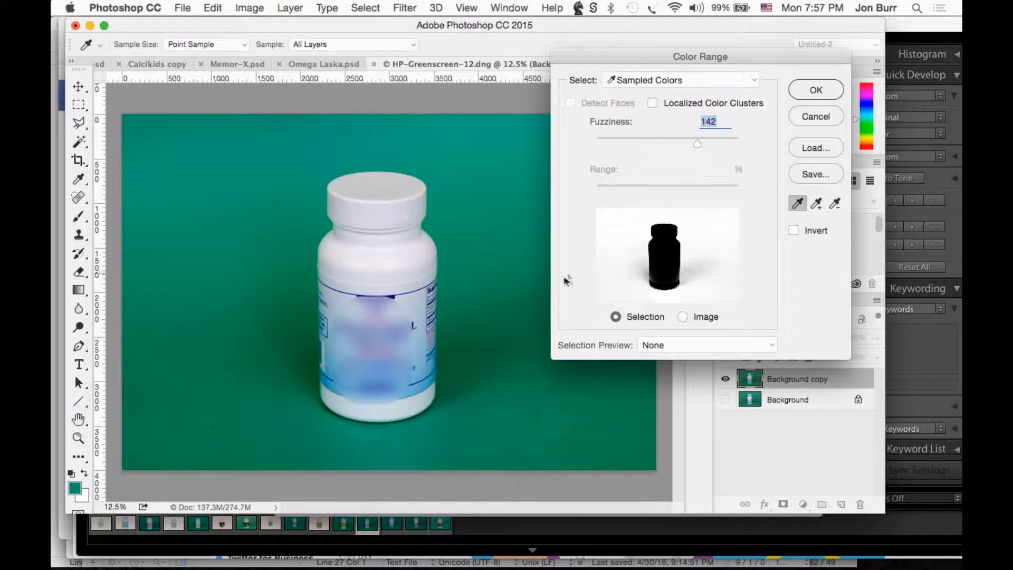
left_click(480, 346)
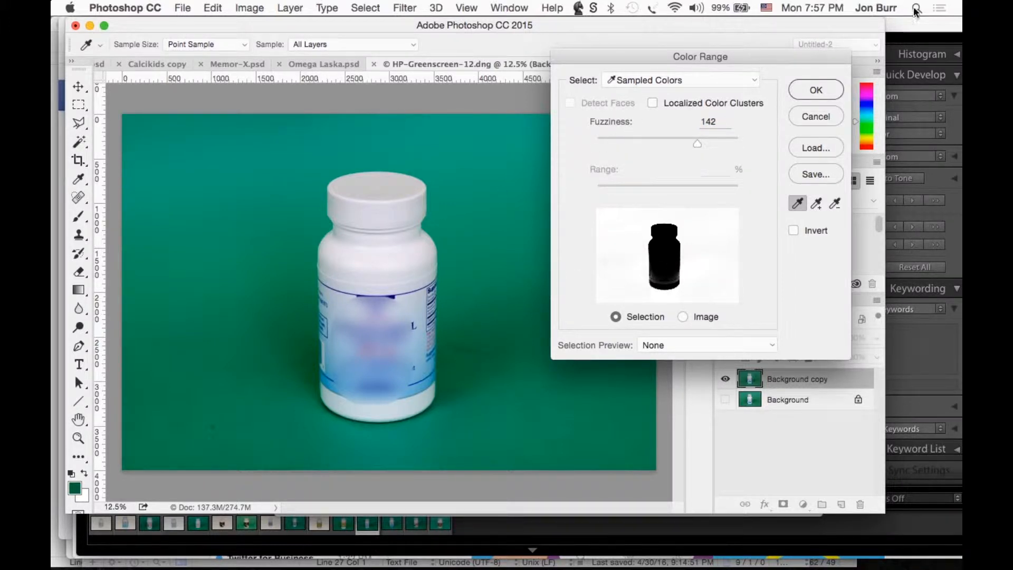
left_click(822, 89)
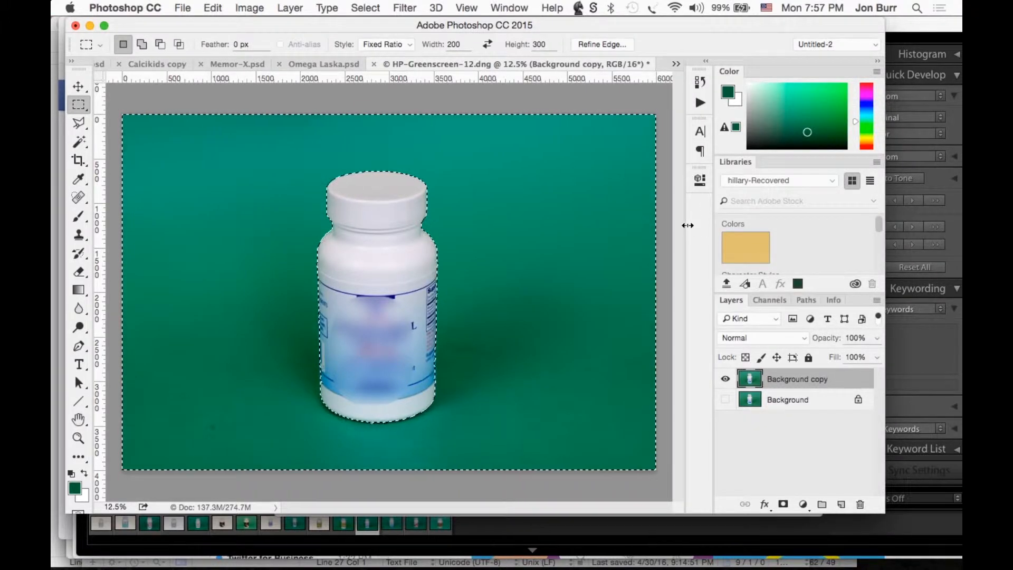
Step: Invert the backdrop selection to the bottle and add it as a layer mask on the Background copy layer
left_click(364, 8)
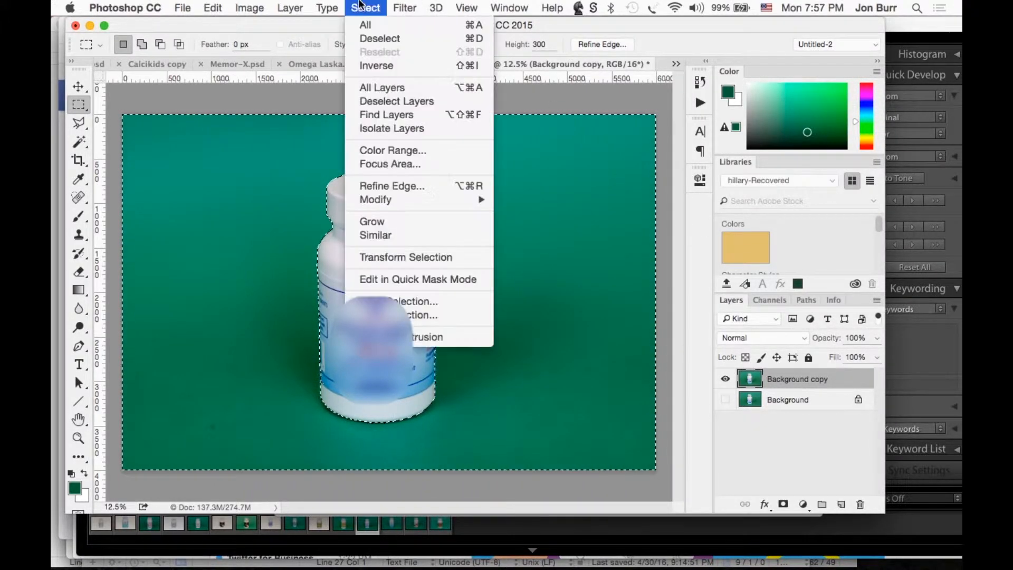
left_click(369, 66)
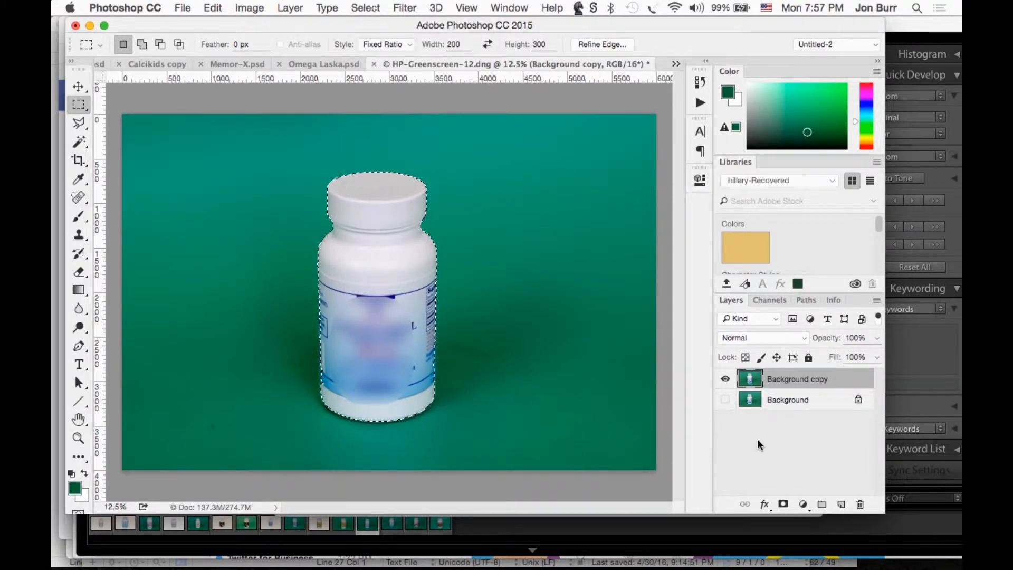
left_click(785, 507)
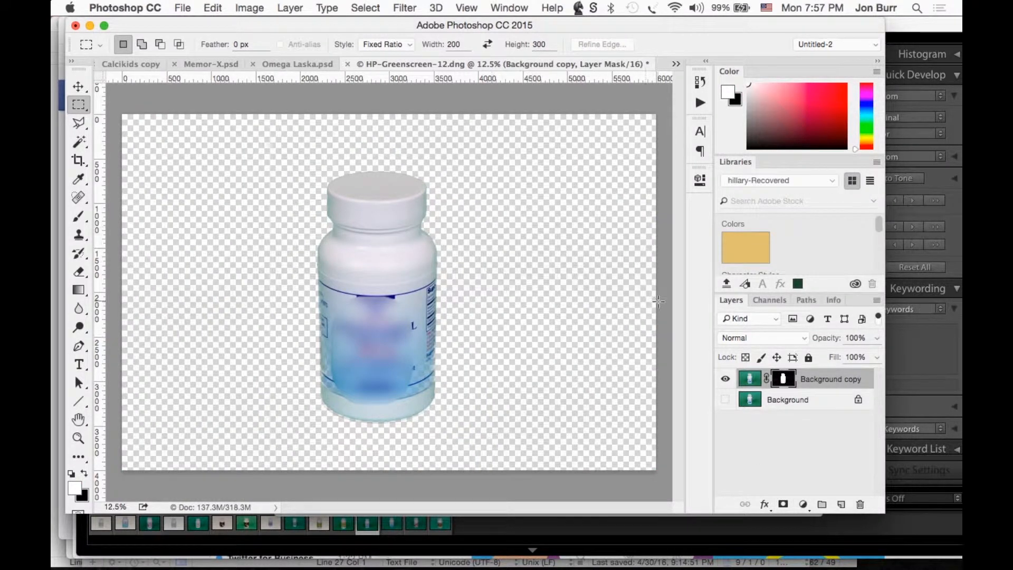
Step: Refine the bottle's mask edge with a Smart Radius of 37.5 px, output to a new layer with layer mask
double_click(783, 379)
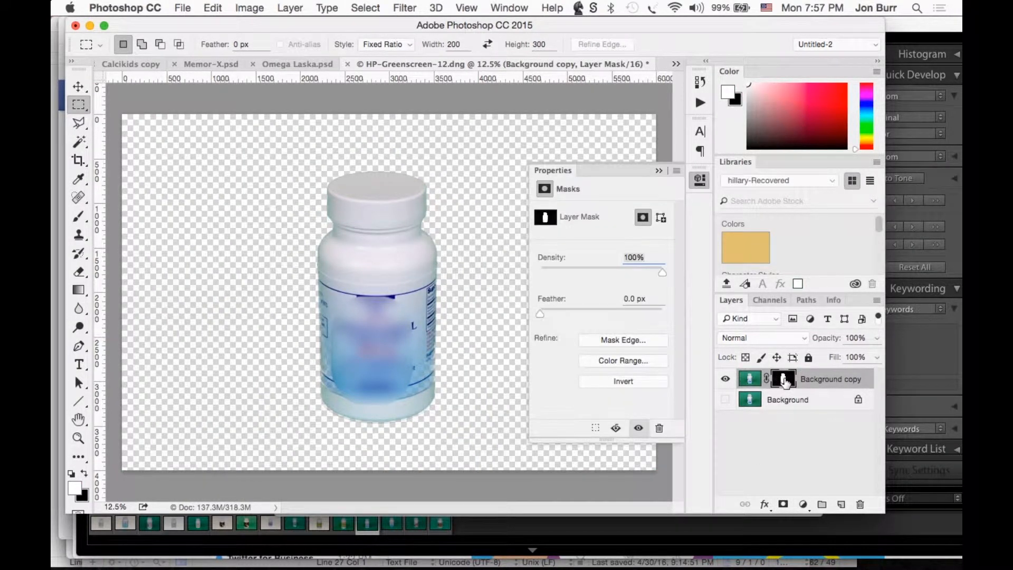
left_click(634, 340)
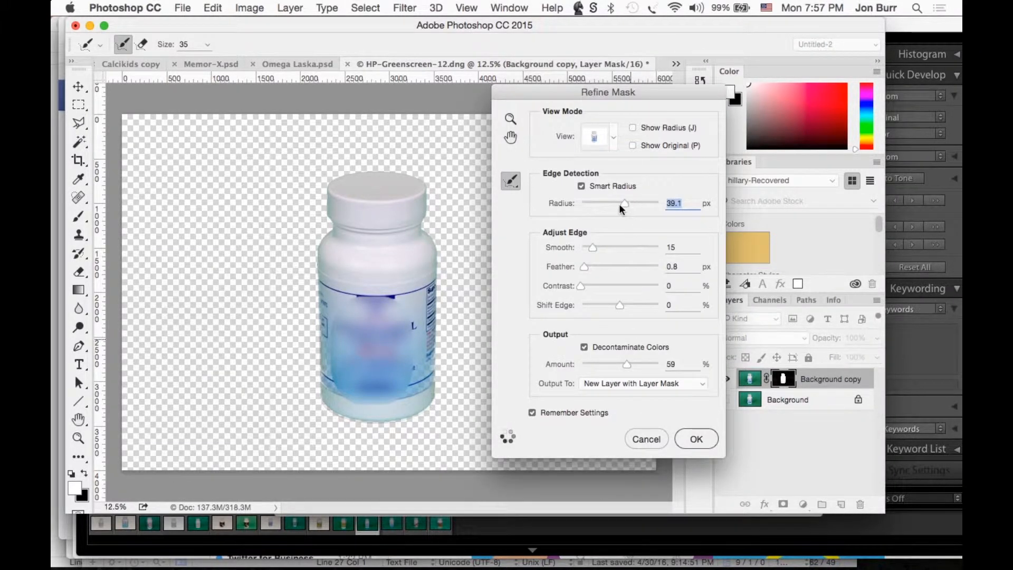
left_click_drag(624, 203, 624, 205)
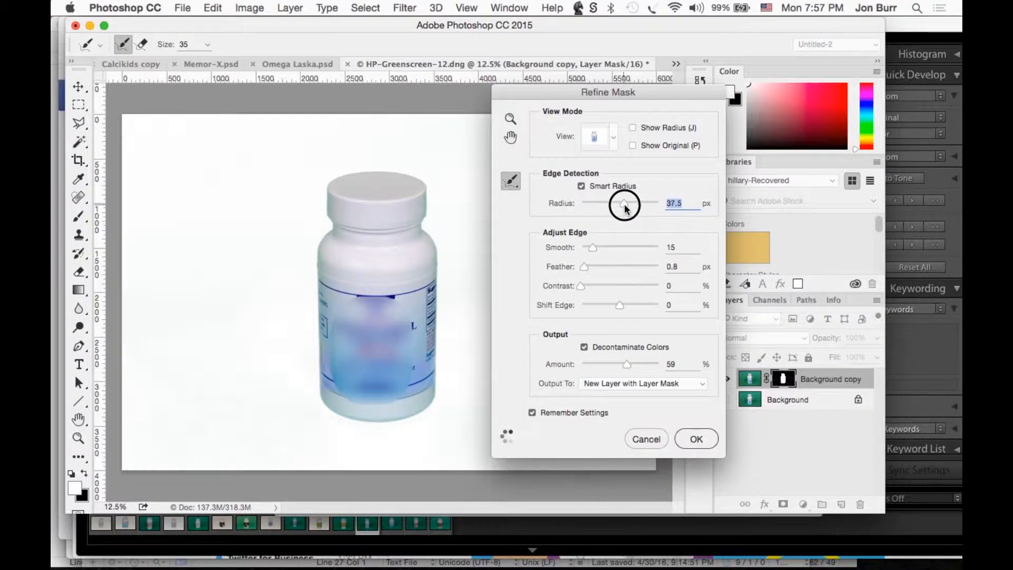
left_click(696, 440)
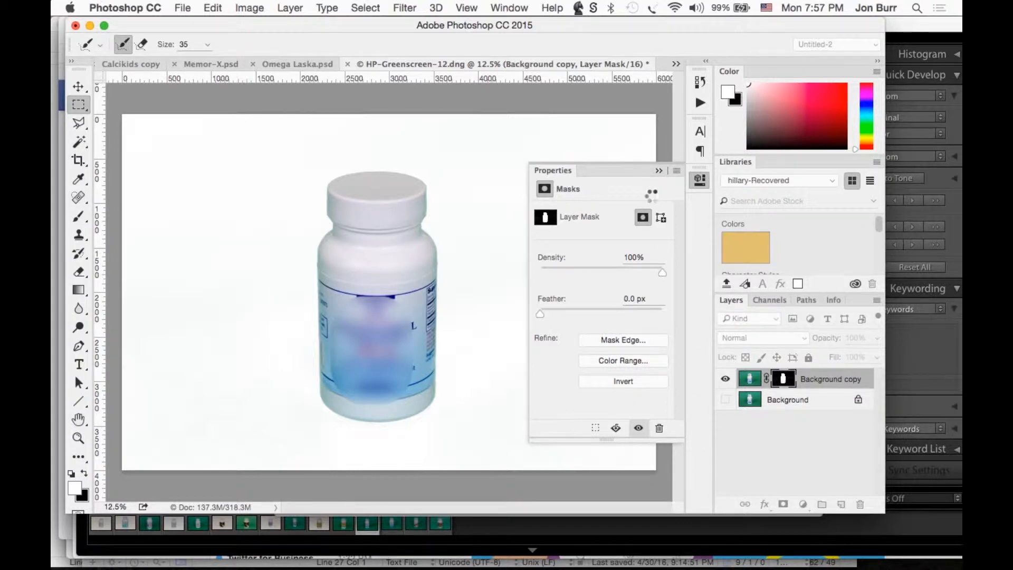
left_click(659, 170)
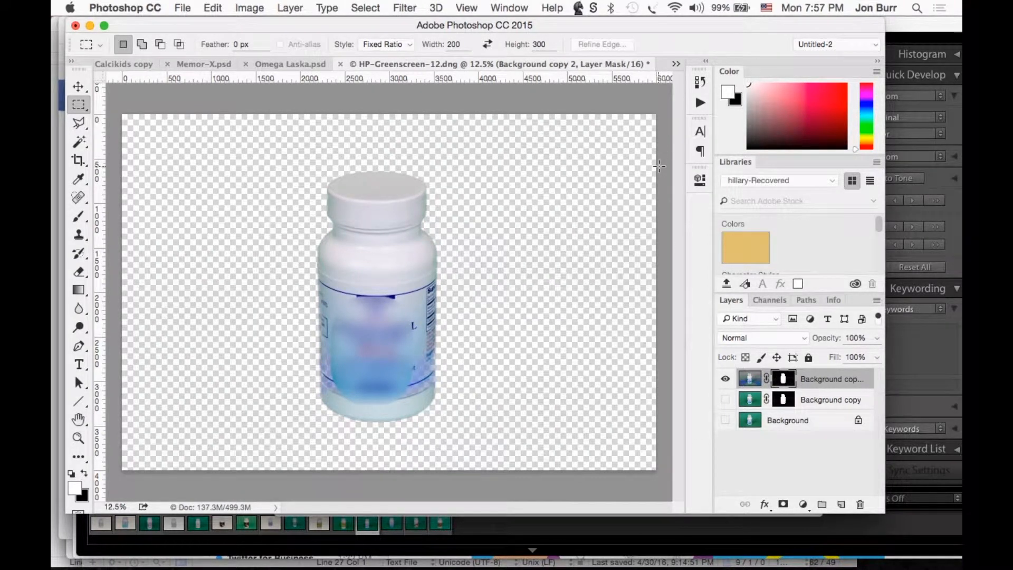
Step: Start a Color Range selection on the topmost copy's image instead of its mask, with fuzziness 12
left_click(371, 6)
left_click(368, 6)
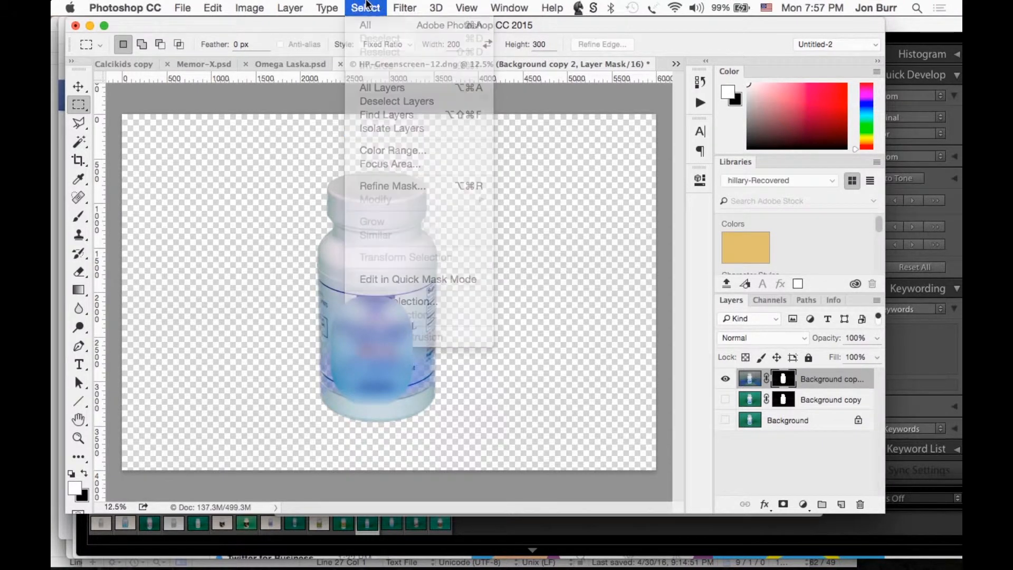
left_click(749, 383)
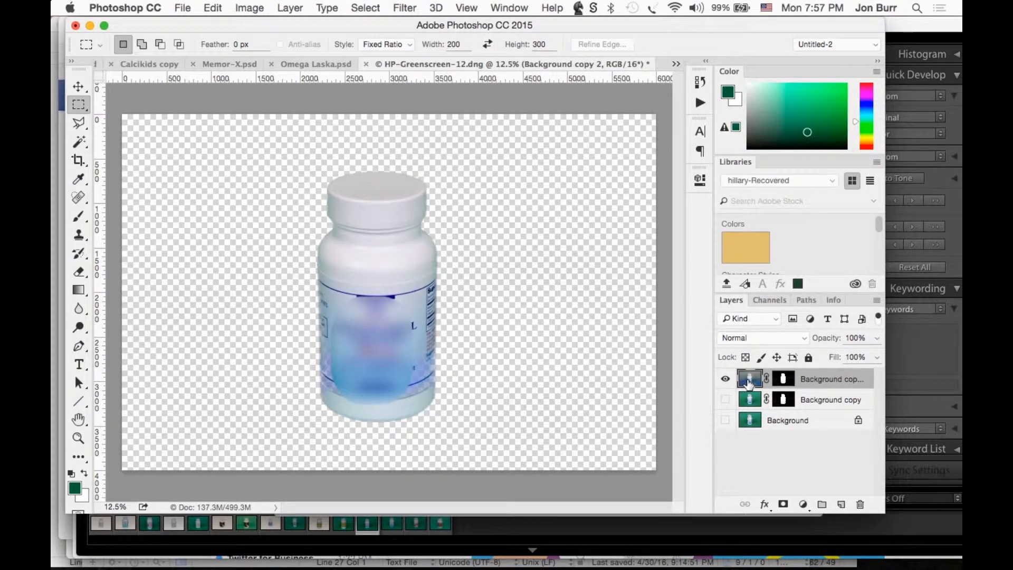
left_click(353, 7)
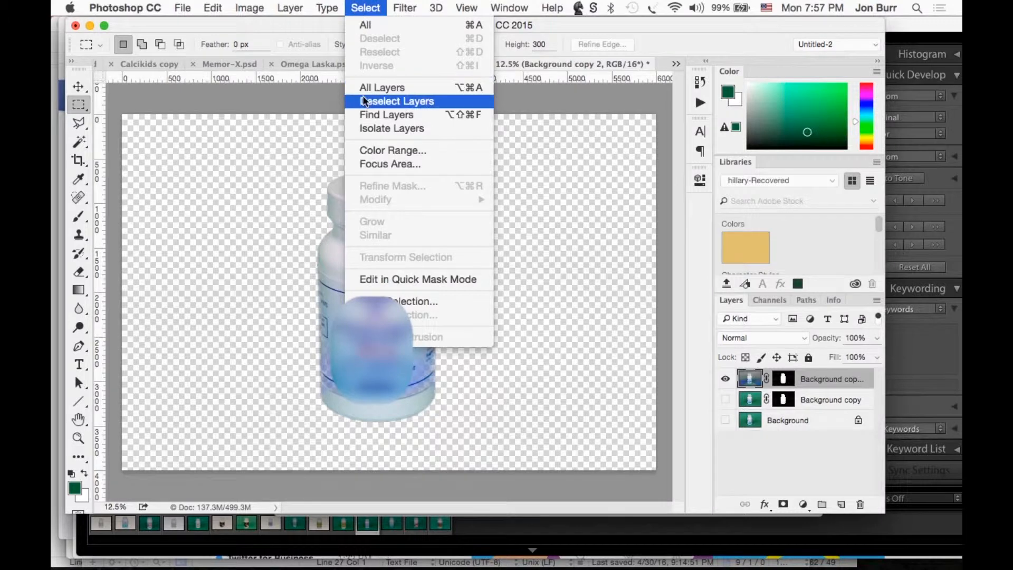
left_click(386, 151)
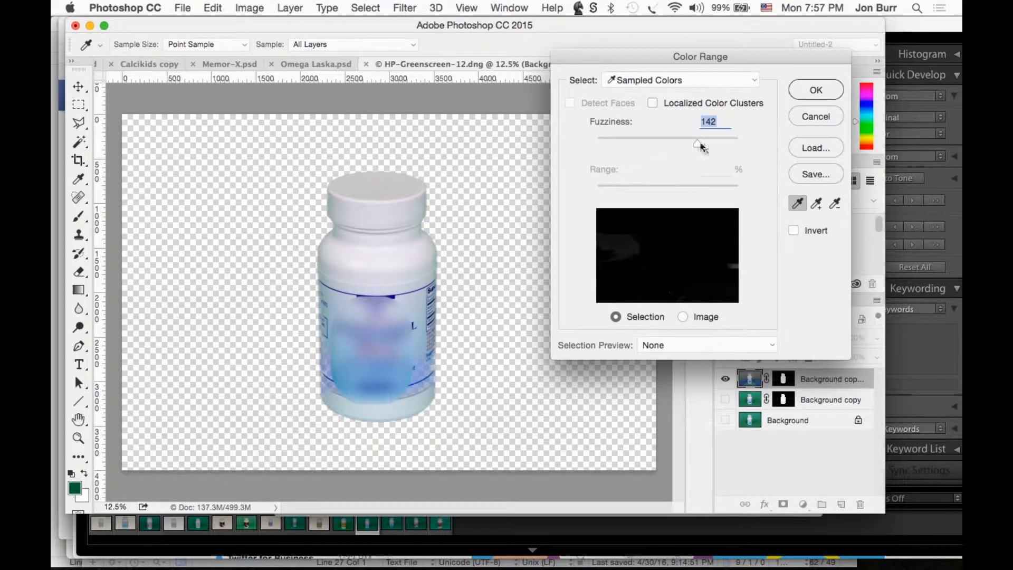
left_click_drag(696, 143, 604, 142)
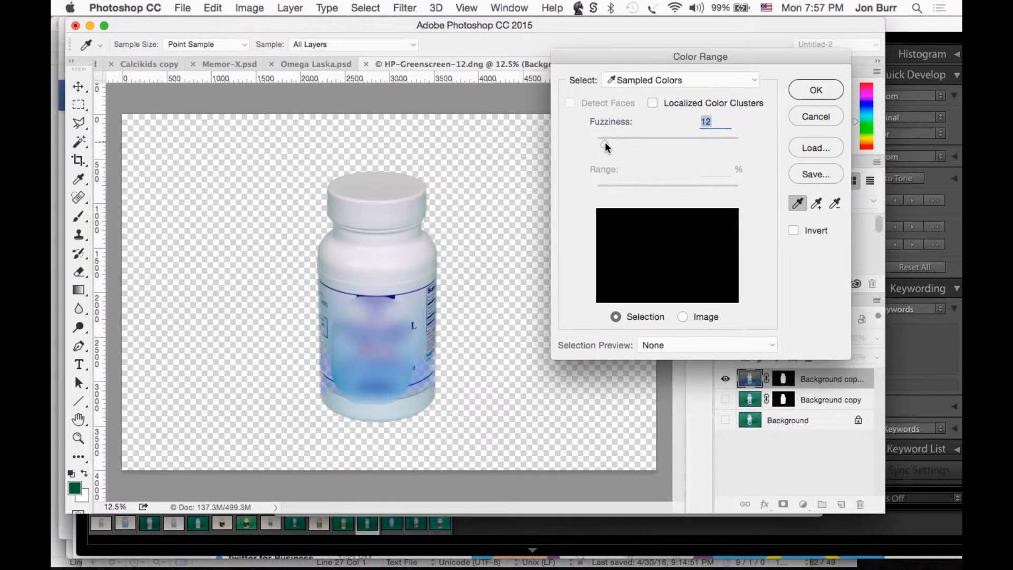
Step: Sample the greenish tints along the bottle's shoulders, neck and base, and create the selection from them
left_click(324, 257)
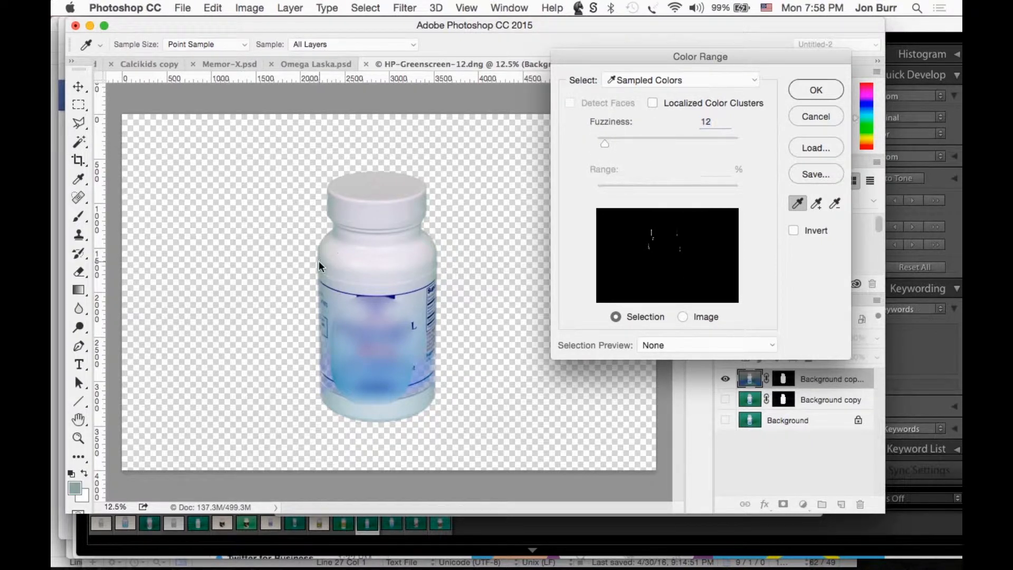
left_click(441, 251)
left_click(332, 235)
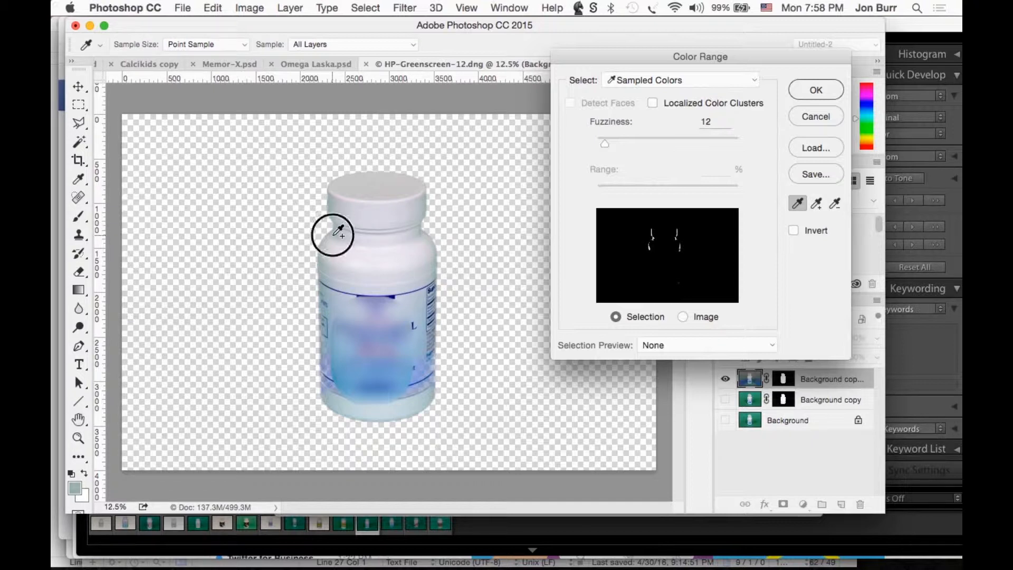
left_click(333, 396, "shift")
left_click(415, 412, "shift")
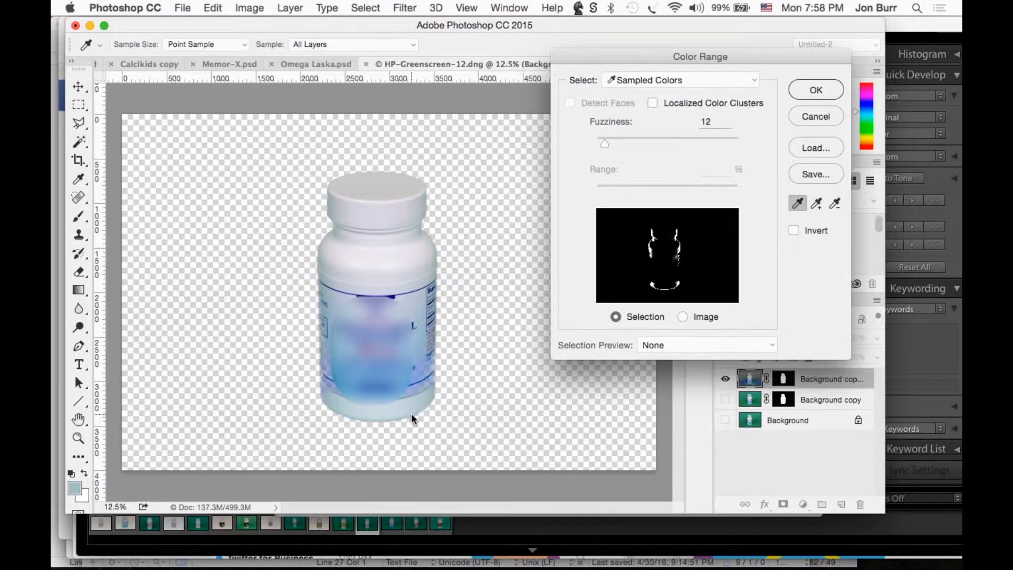
left_click(346, 410, "shift")
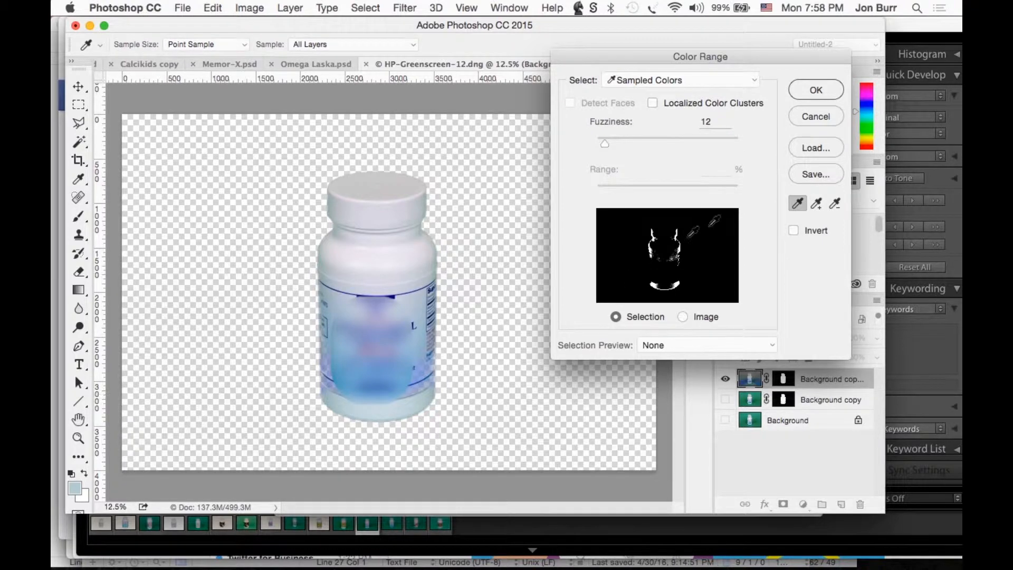
left_click(826, 90)
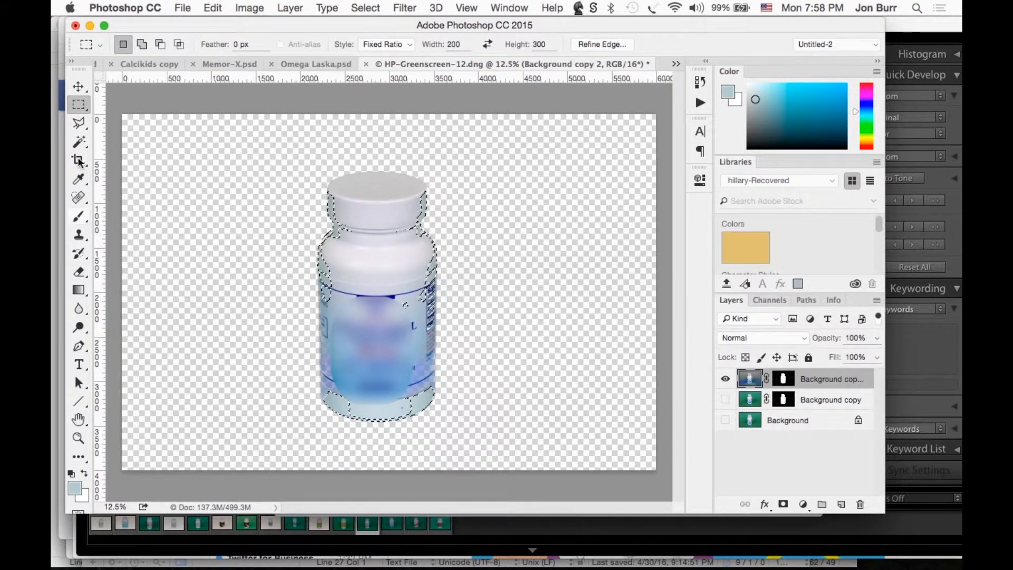
Step: Subtract the stray selected patches around the upper part of the label using the Rectangular Marquee tool
left_click(79, 104)
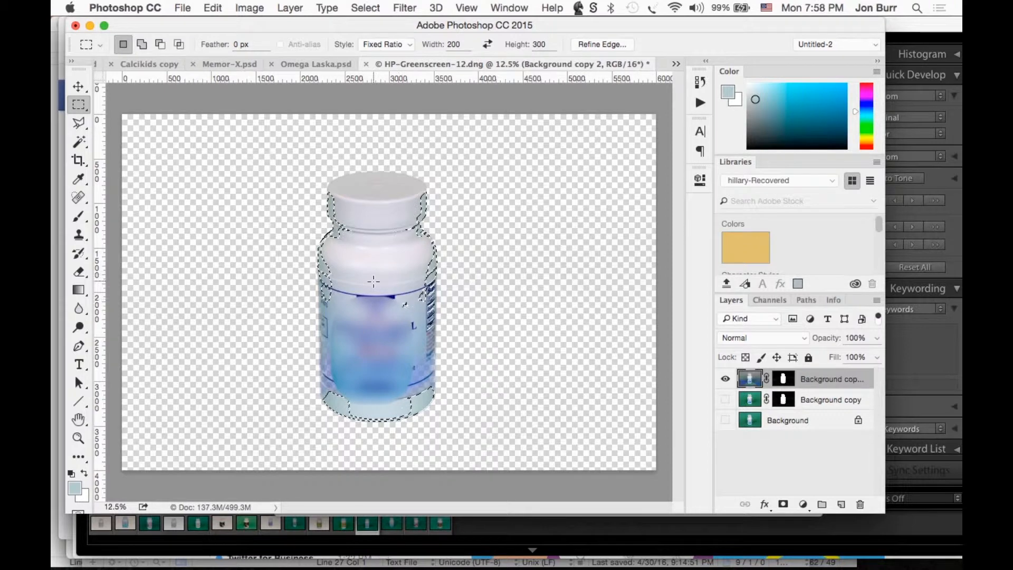
key("alt")
left_click_drag(381, 285, 400, 299)
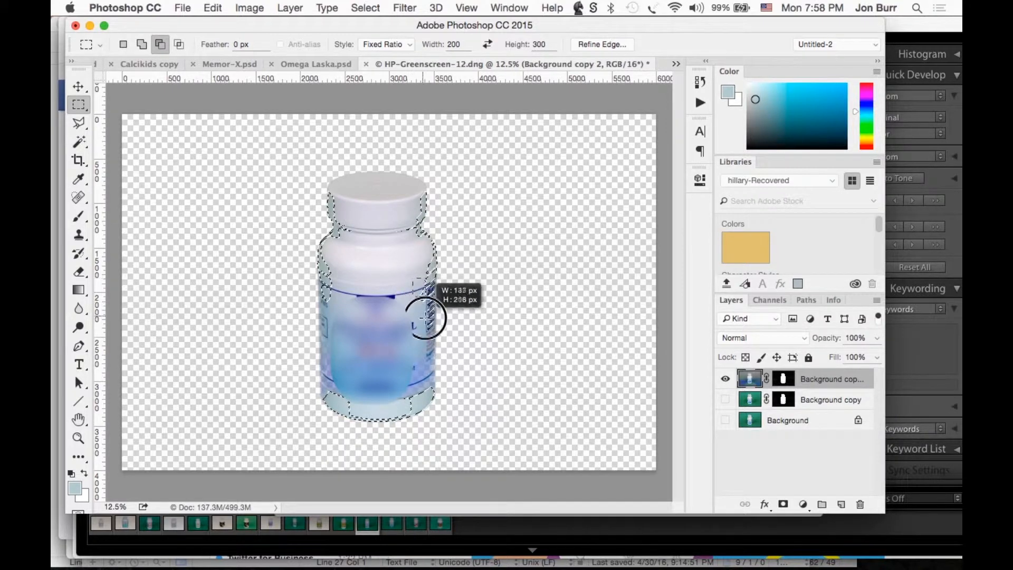
left_click(407, 289, "alt")
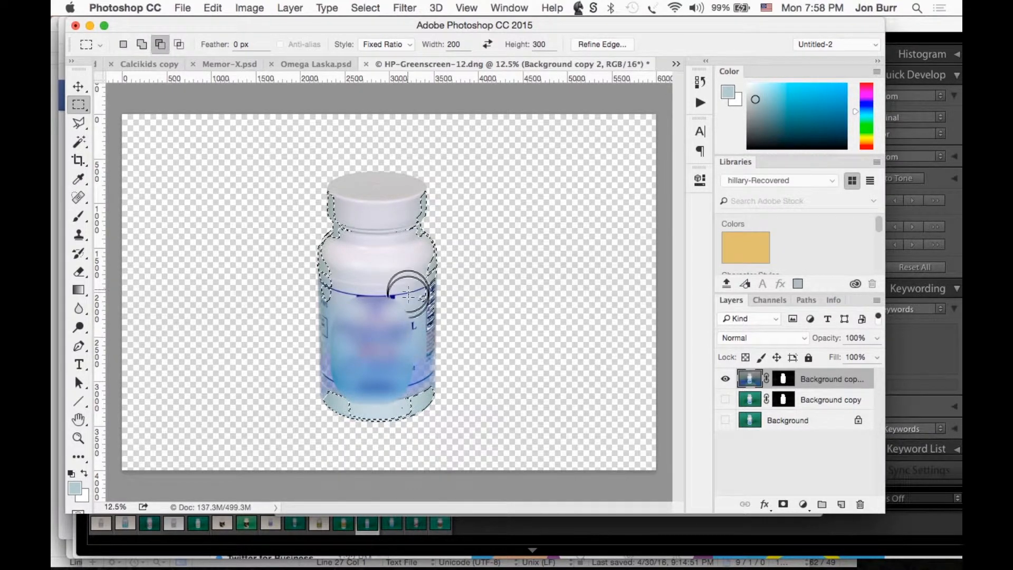
left_click_drag(423, 317, 425, 320)
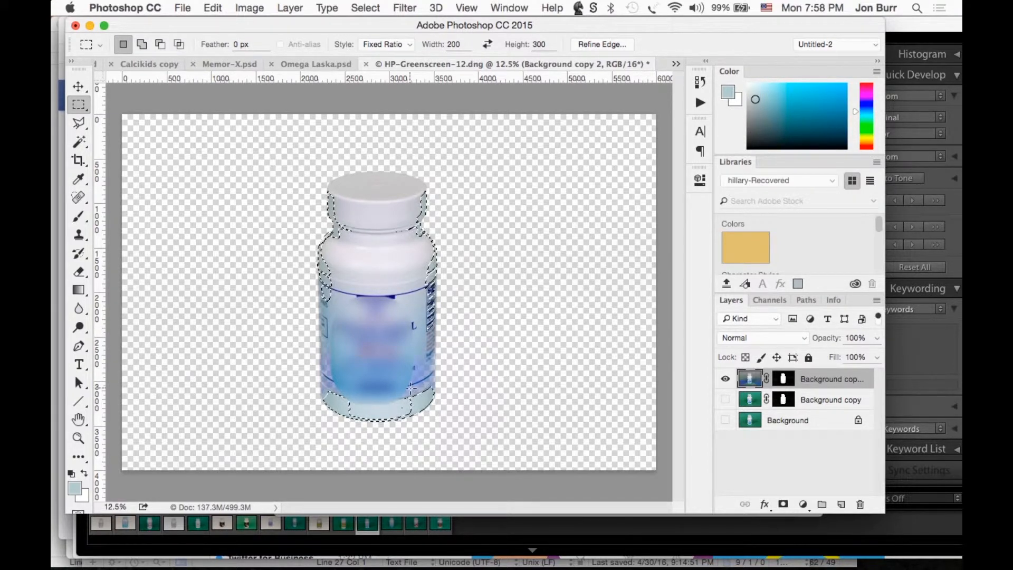
Step: Add a Hue/Saturation adjustment layer for the selected tints with saturation -91 and lightness +9
left_click(802, 504)
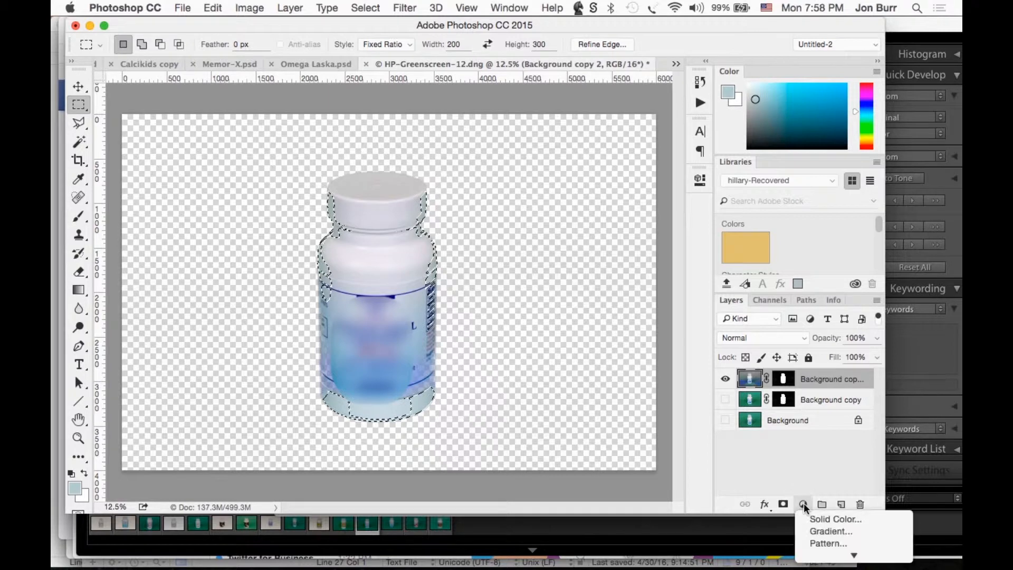
mouse_move(854, 551)
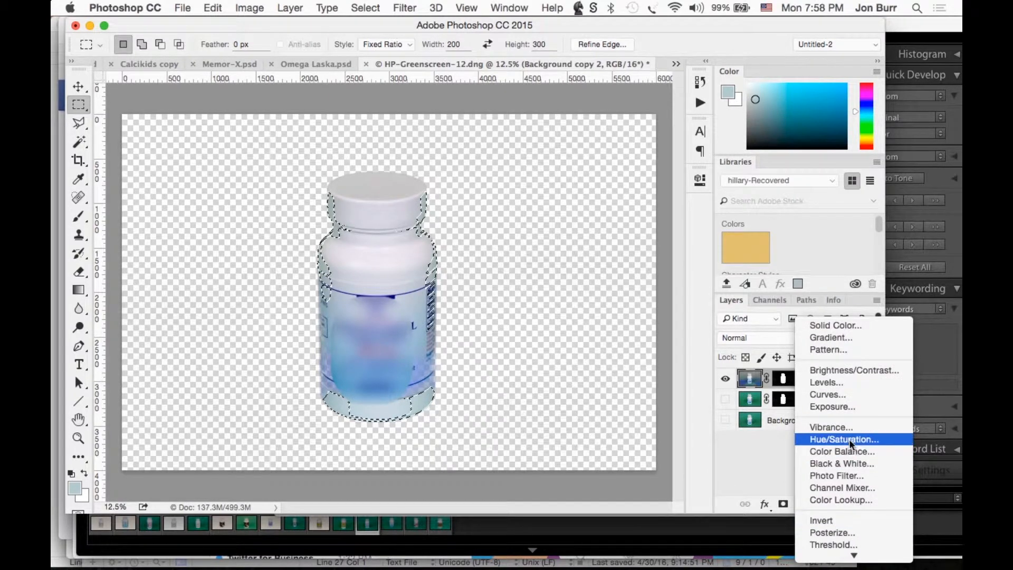
left_click(844, 440)
left_click_drag(601, 294, 547, 296)
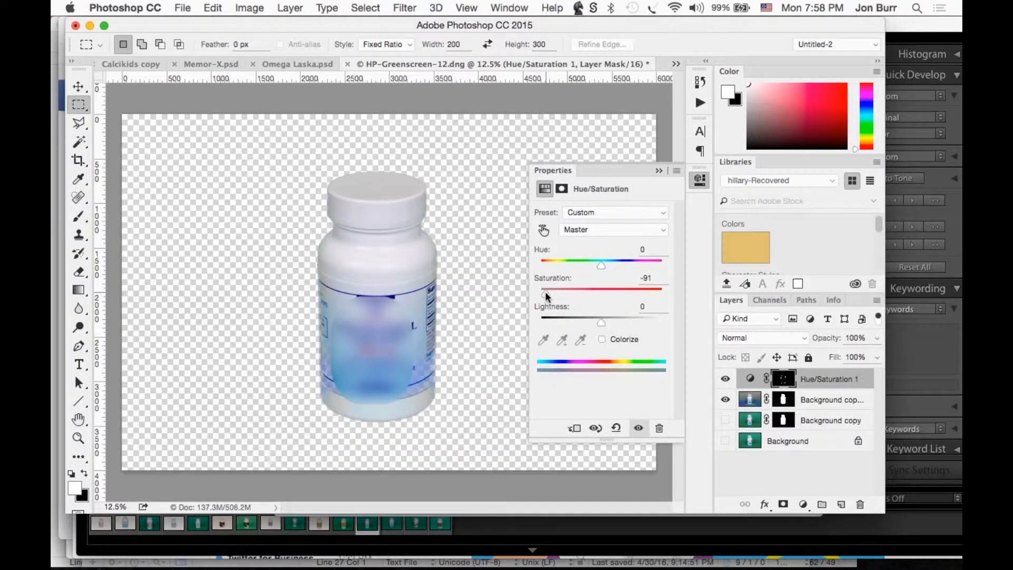
left_click_drag(600, 321, 606, 323)
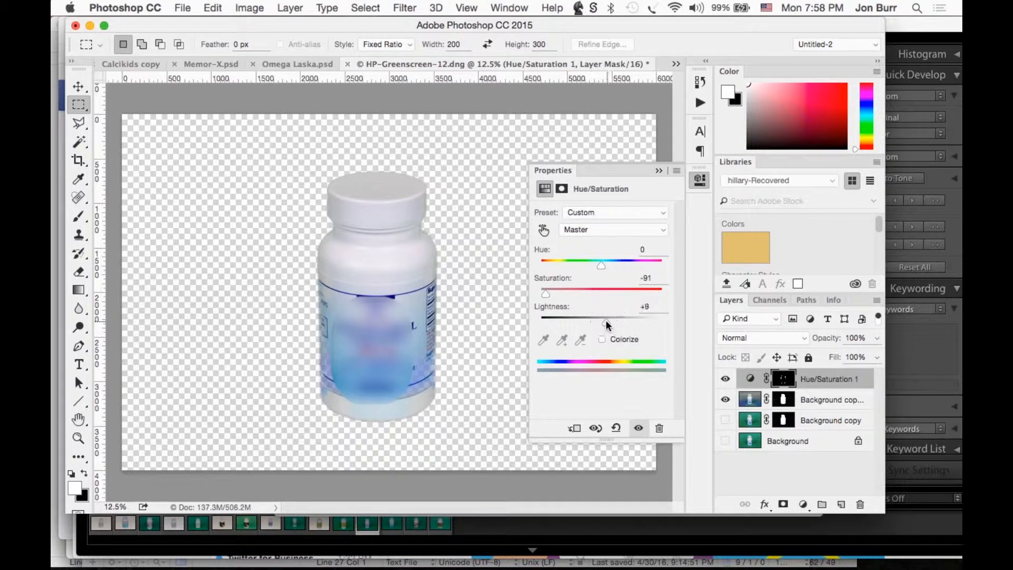
left_click(659, 171)
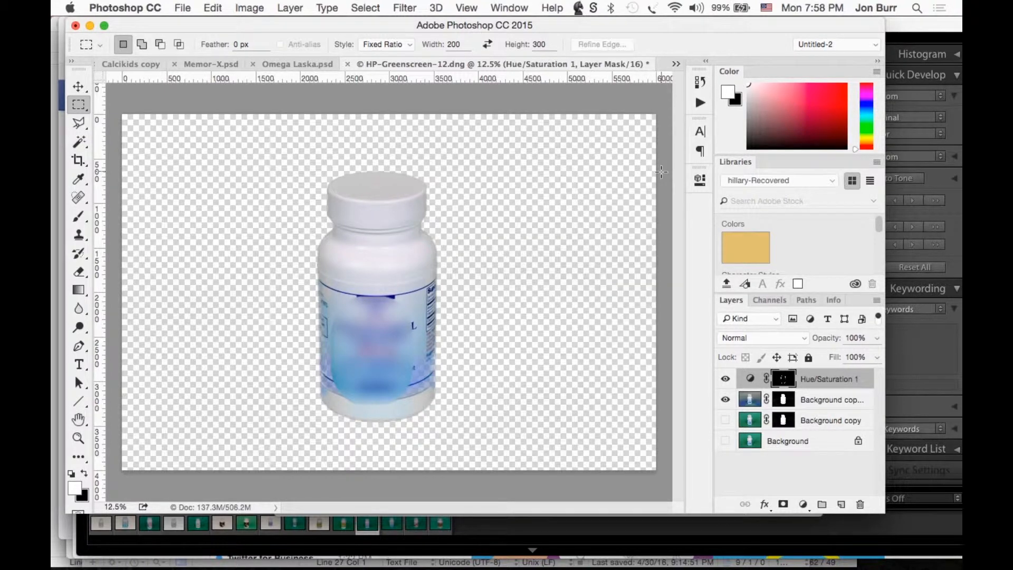
Step: Paint white on the Hue/Saturation mask over the bottle's base and cap with a 200 px brush to neutralise the remaining tint
left_click(785, 381)
left_click(83, 222)
mouse_move(365, 409)
left_mouse_down()
mouse_move(318, 390)
mouse_move(374, 413)
mouse_move(430, 402)
mouse_move(339, 406)
left_mouse_up()
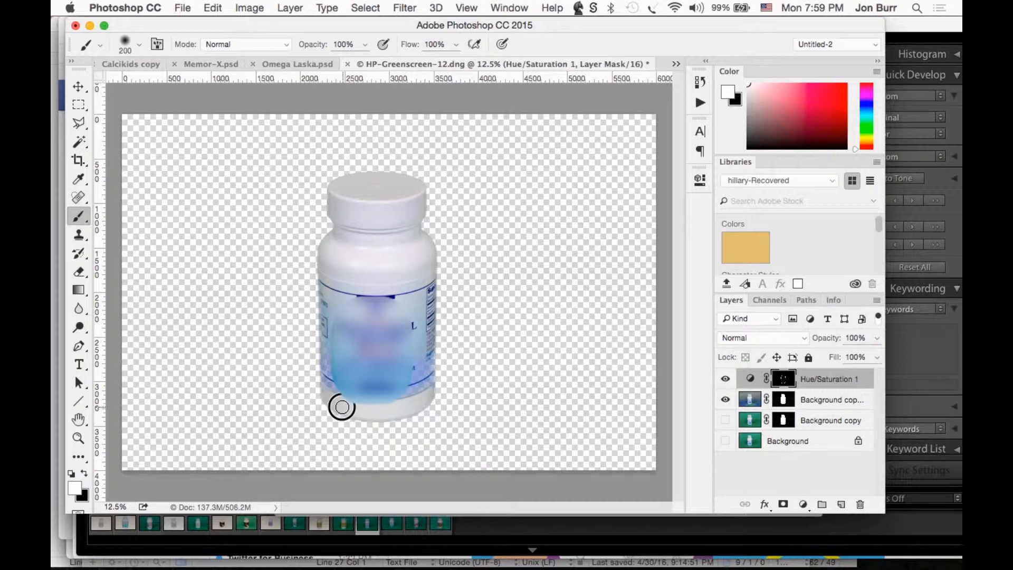
mouse_move(385, 193)
left_mouse_down()
mouse_move(358, 190)
mouse_move(400, 189)
mouse_move(372, 176)
mouse_move(337, 185)
mouse_move(391, 197)
mouse_move(418, 189)
mouse_move(396, 175)
mouse_move(332, 188)
left_mouse_up()
Step: Paint white on the refined copy layer's mask along the label's lower part and sides to restore the faded areas
left_click(791, 402)
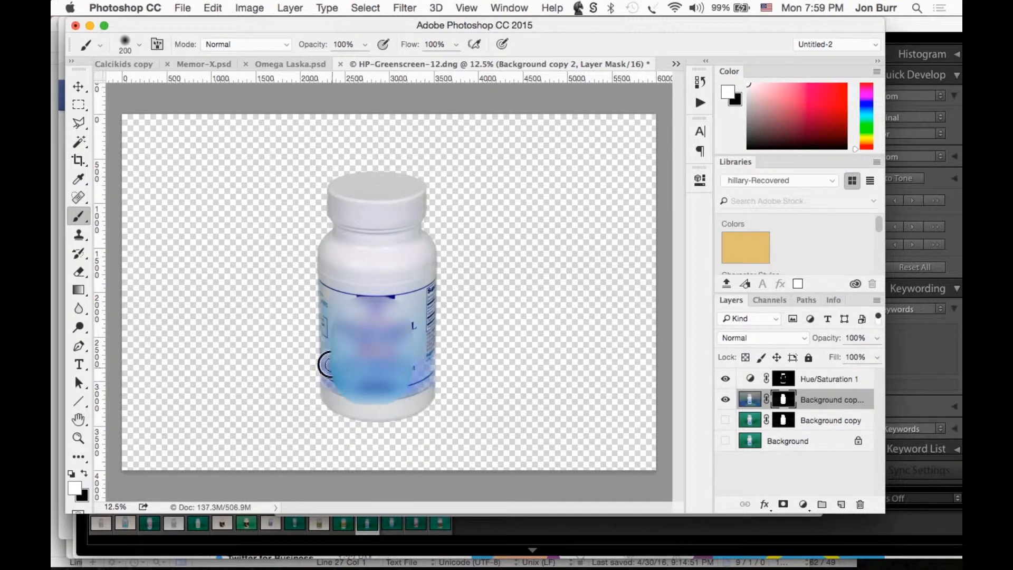
mouse_move(331, 385)
left_mouse_down()
mouse_move(348, 398)
mouse_move(403, 389)
mouse_move(423, 378)
mouse_move(426, 360)
mouse_move(414, 379)
mouse_move(425, 378)
mouse_move(424, 342)
mouse_move(421, 389)
left_mouse_up()
left_click_drag(327, 343, 331, 377)
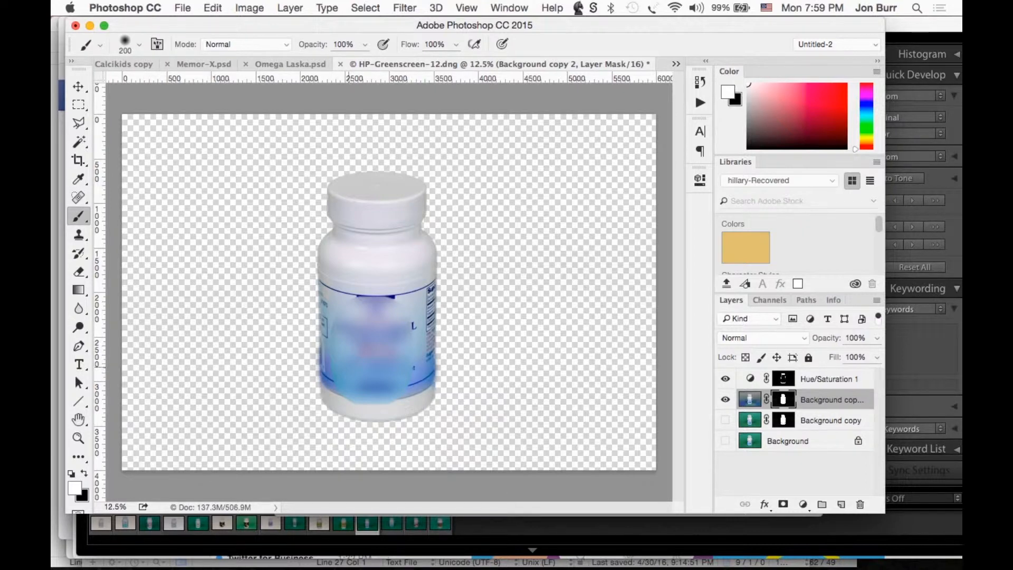
Step: Set up a hard round brush of 102 px at 100% hardness with black as the painting colour
key("x")
left_click(140, 45)
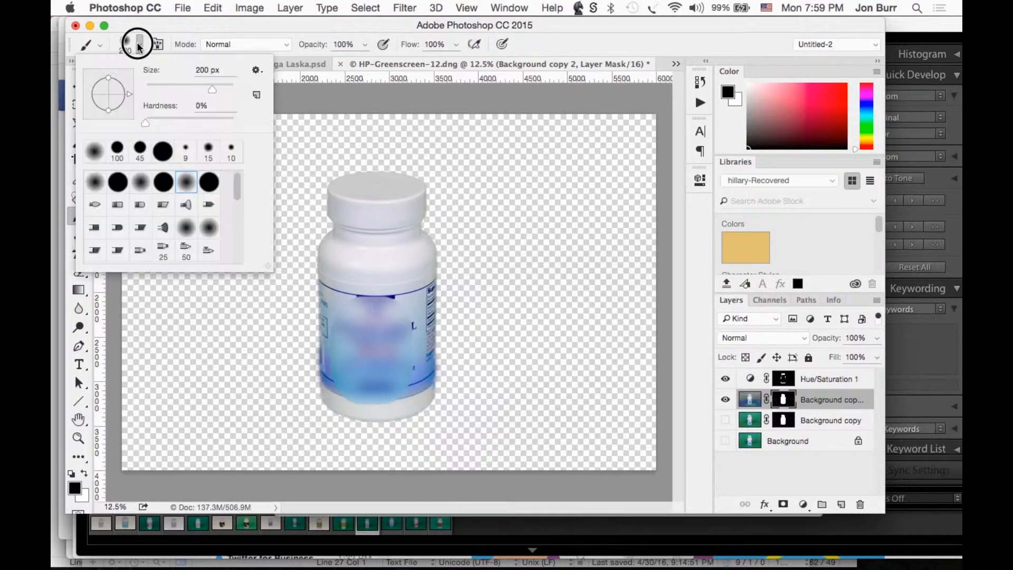
left_click(163, 152)
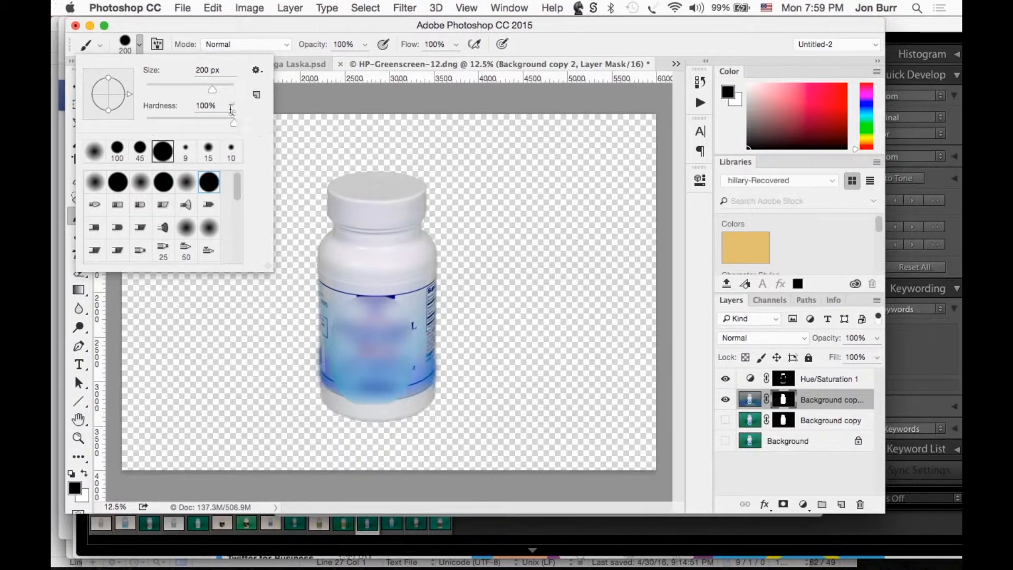
left_click_drag(210, 94, 189, 90)
left_click(290, 225)
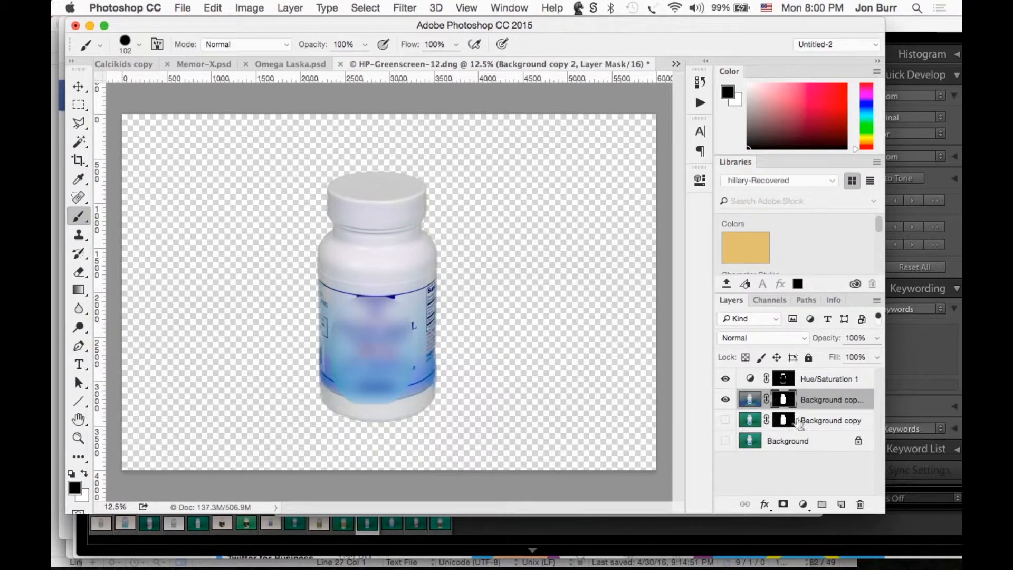
Step: Add an empty layer directly above Background copy and set the foreground colour to H 48, S 7, B 98
left_click(837, 426)
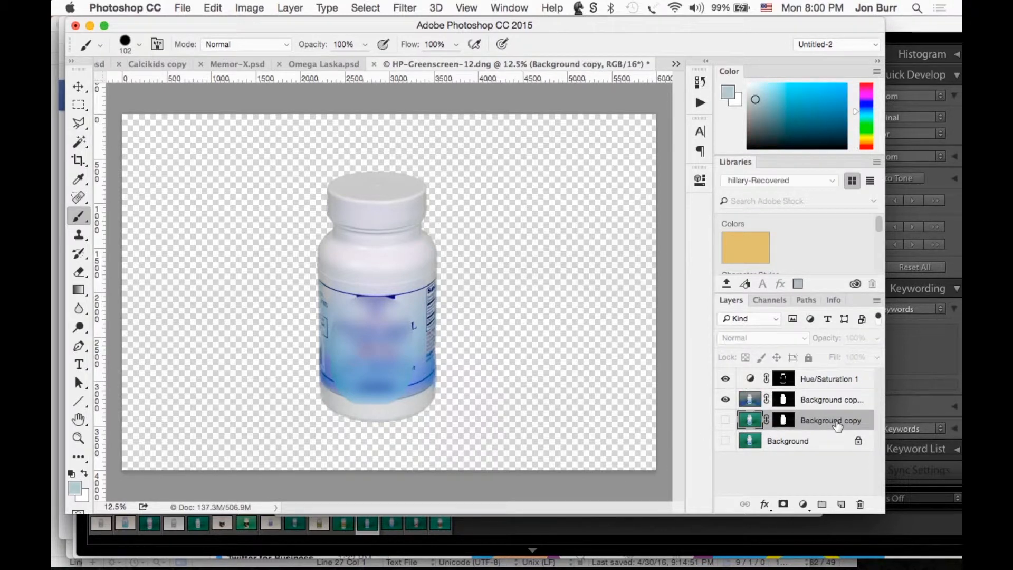
left_click(840, 504)
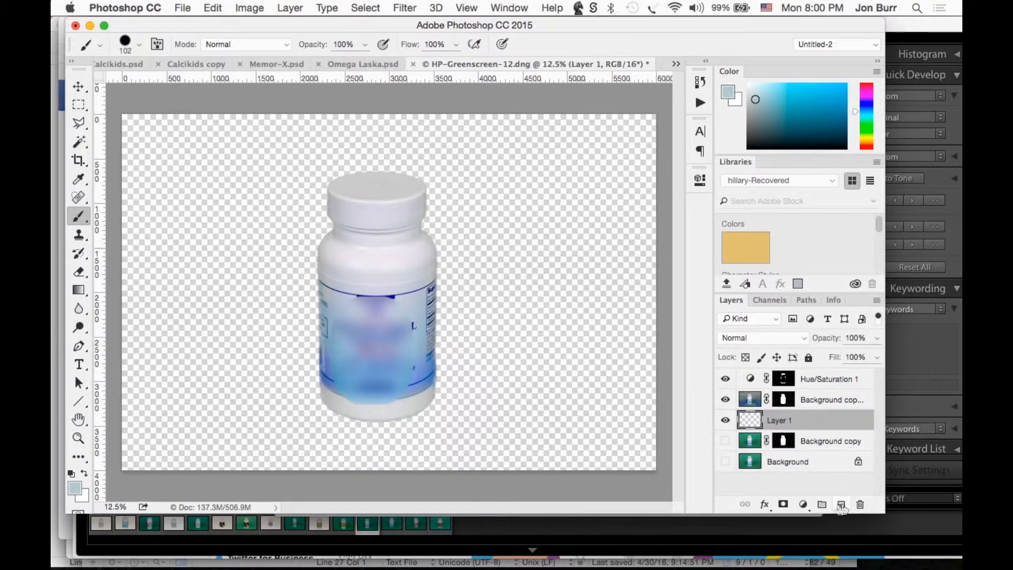
left_click(77, 488)
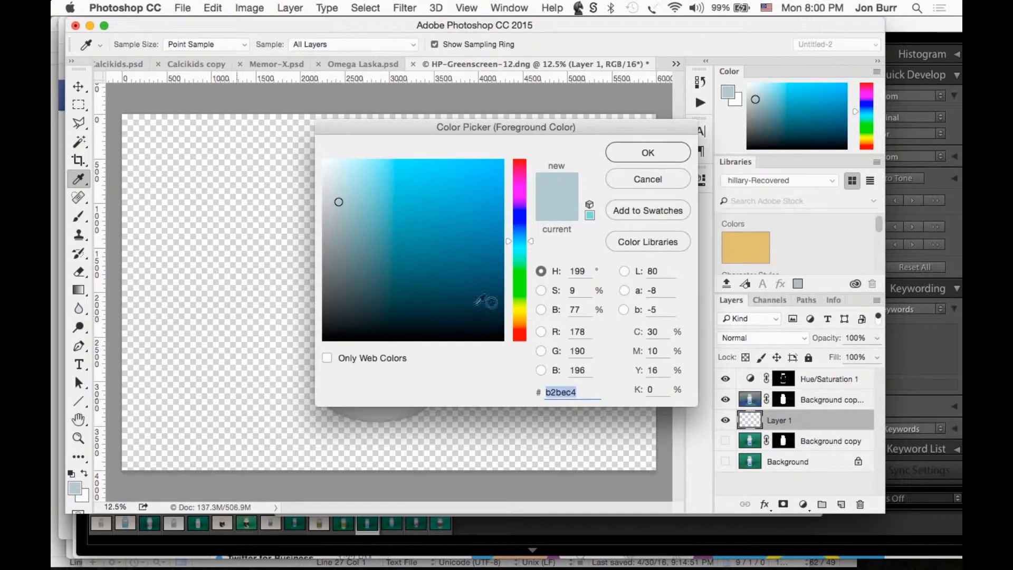
double_click(580, 272)
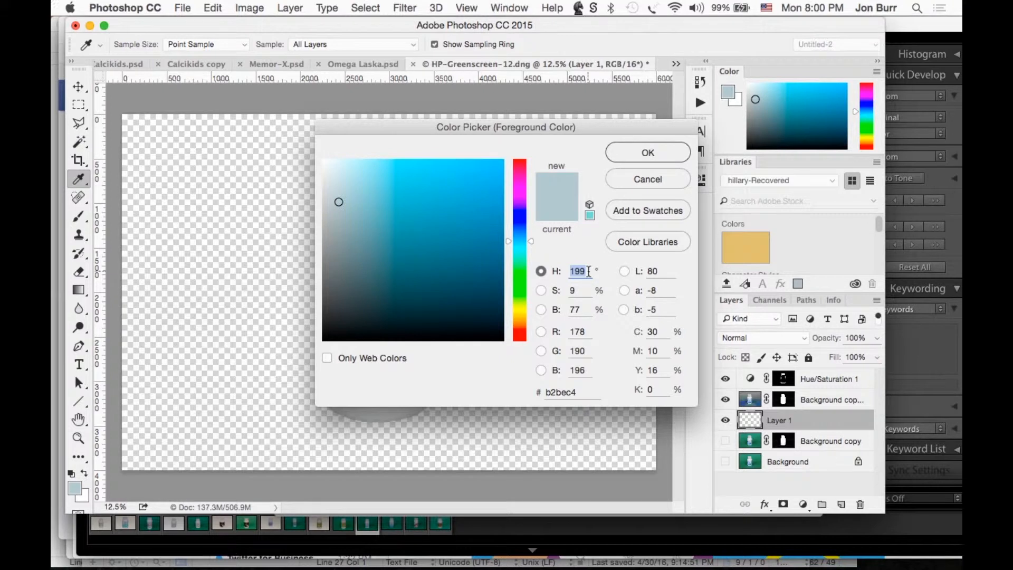
type("48")
key("Tab")
type("7")
key("Tab")
type("98")
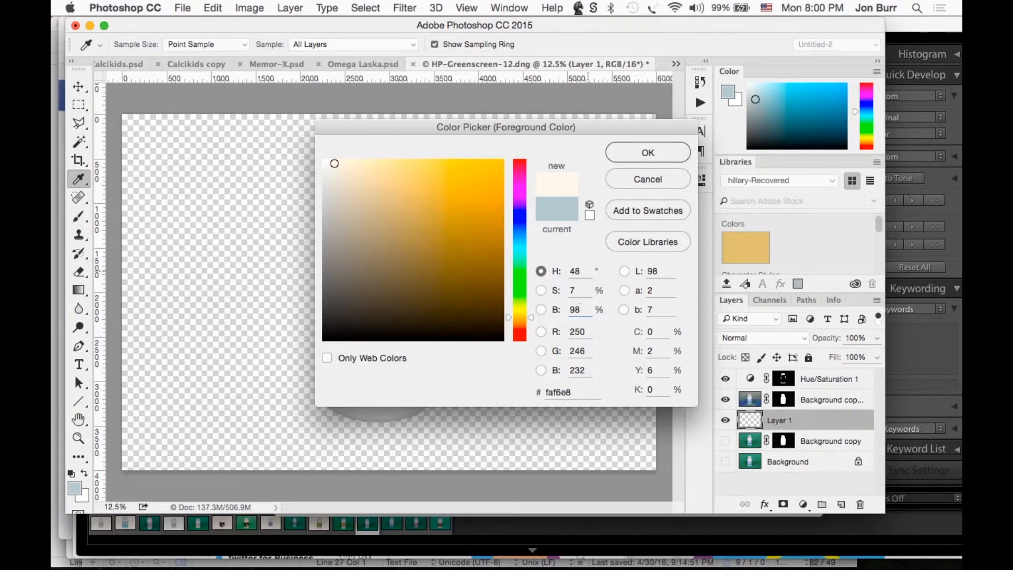
key("Return")
key("b")
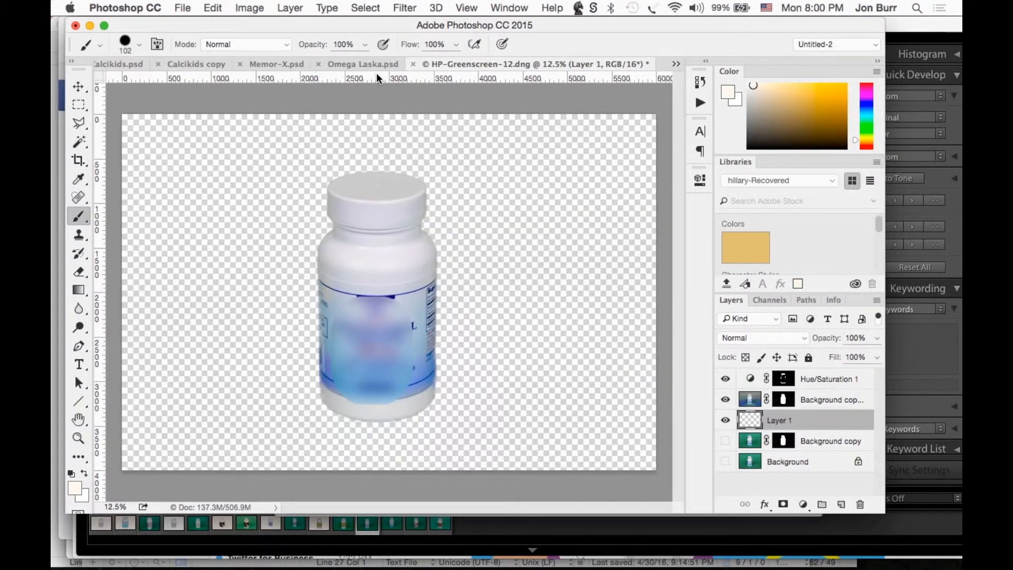
Step: Fill the new layer with the foreground colour at 100% opacity in Normal mode, and toggle its visibility to compare the bottle's edges
left_click(291, 6)
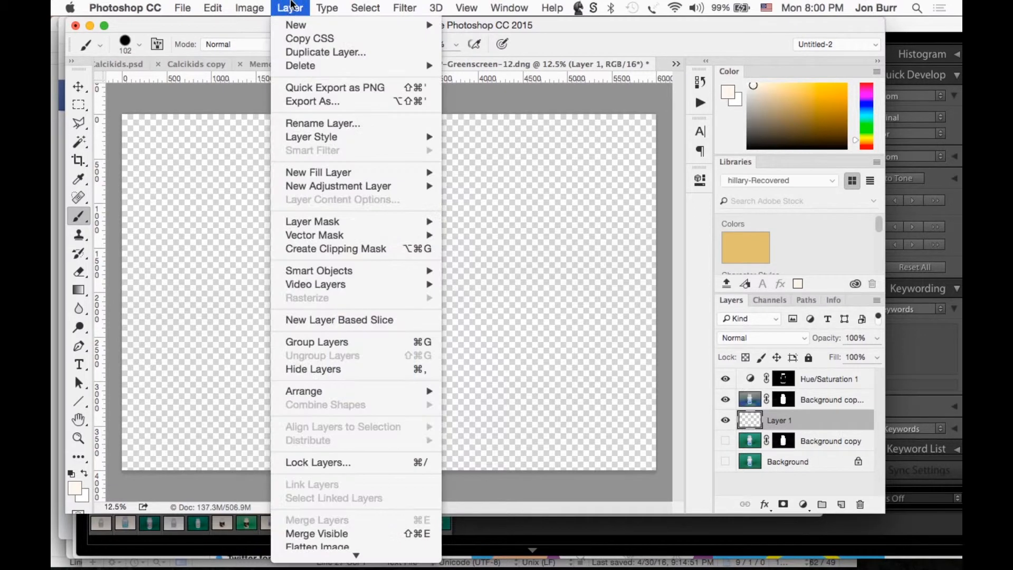
mouse_move(313, 139)
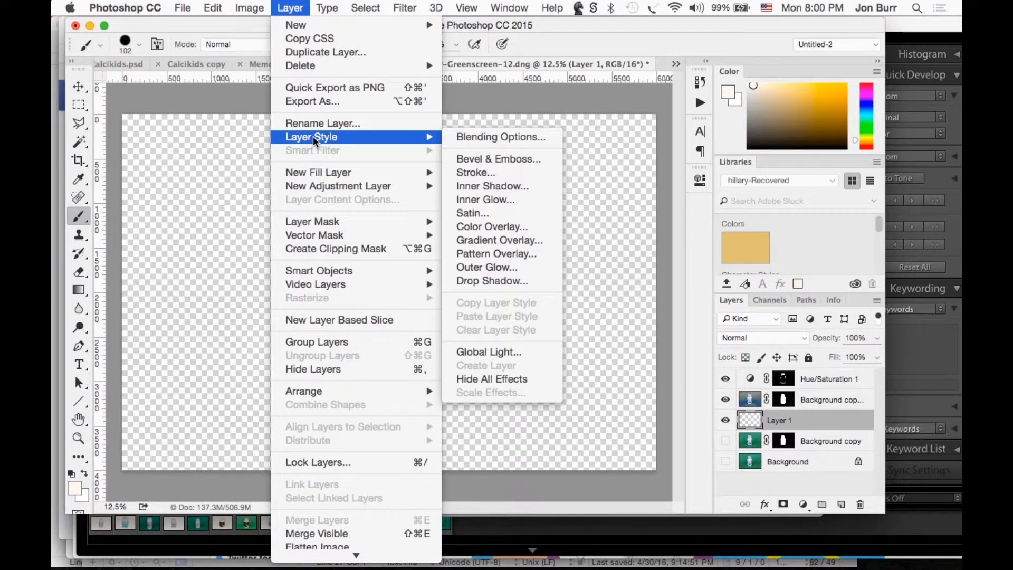
left_click(217, 6)
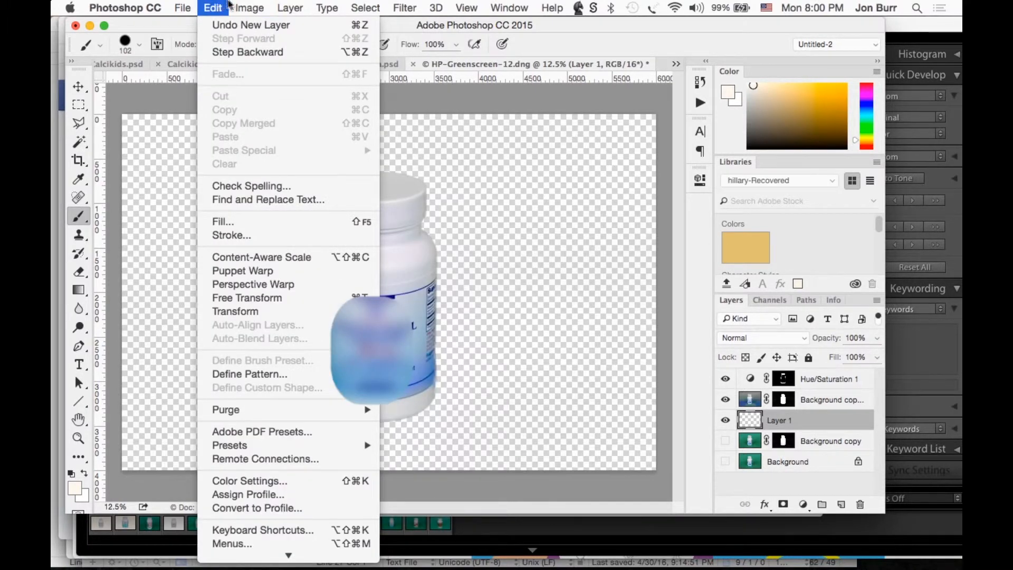
mouse_move(247, 4)
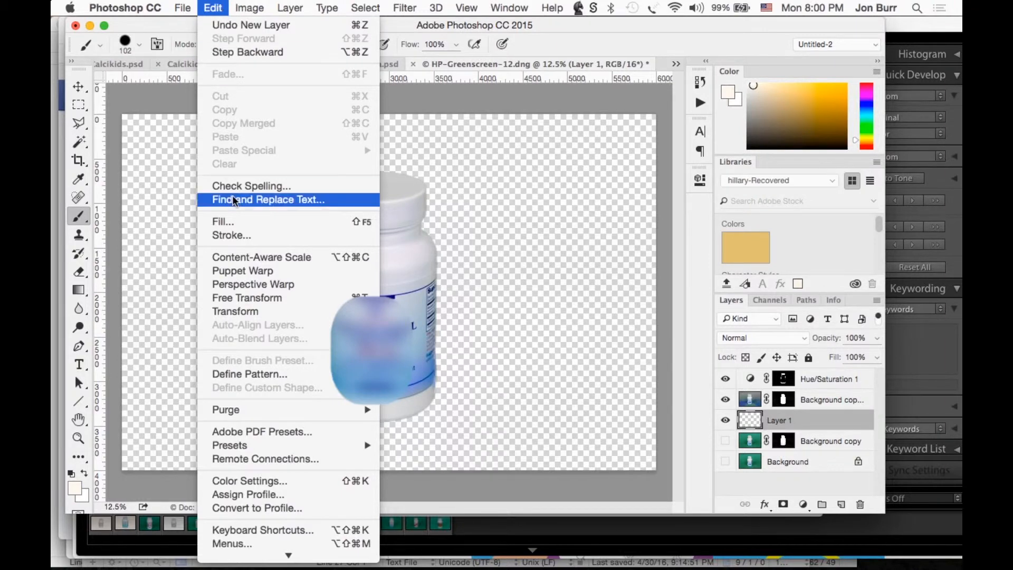
left_click(239, 224)
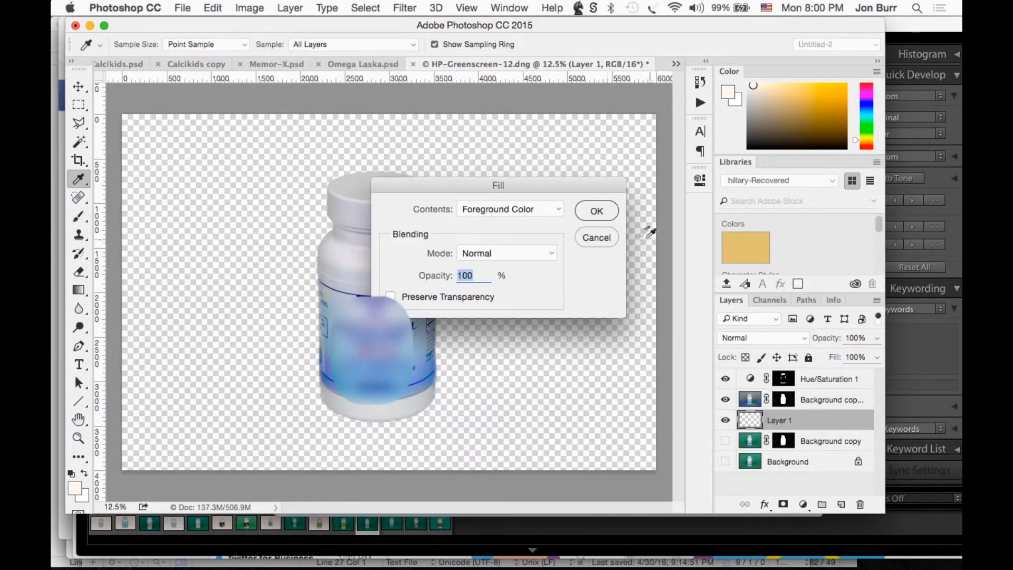
left_click(599, 211)
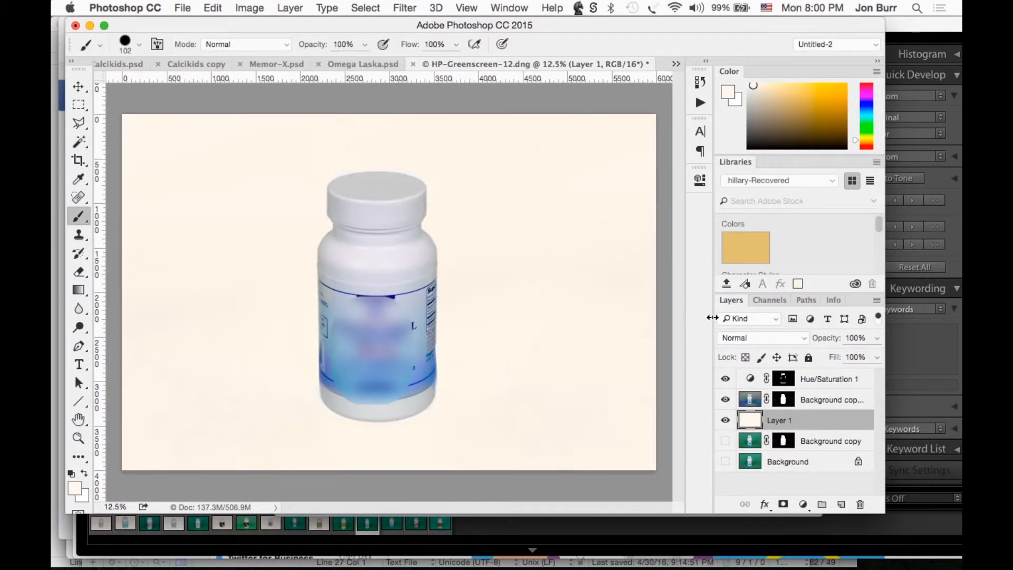
left_click(725, 420)
left_click(725, 420)
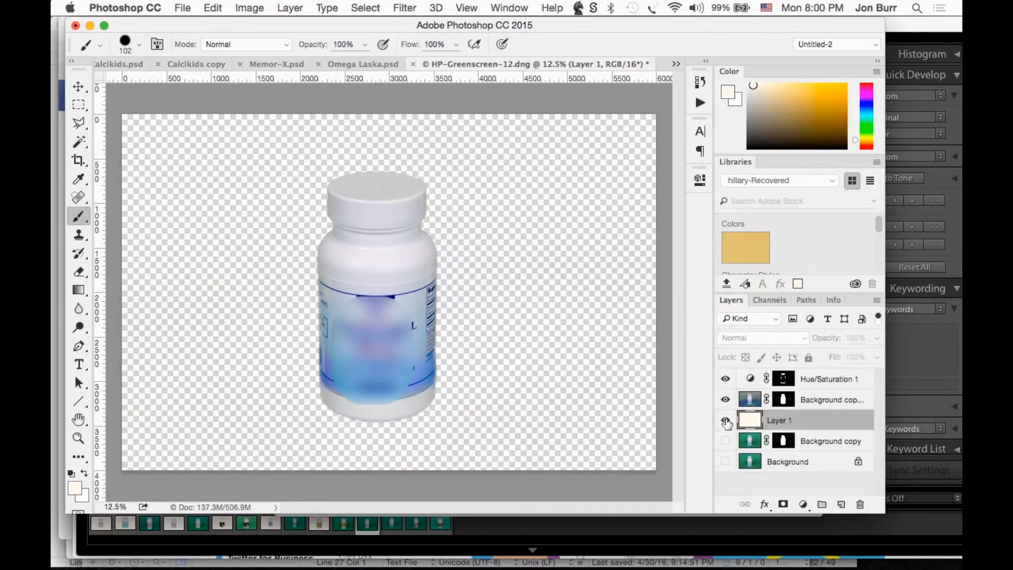